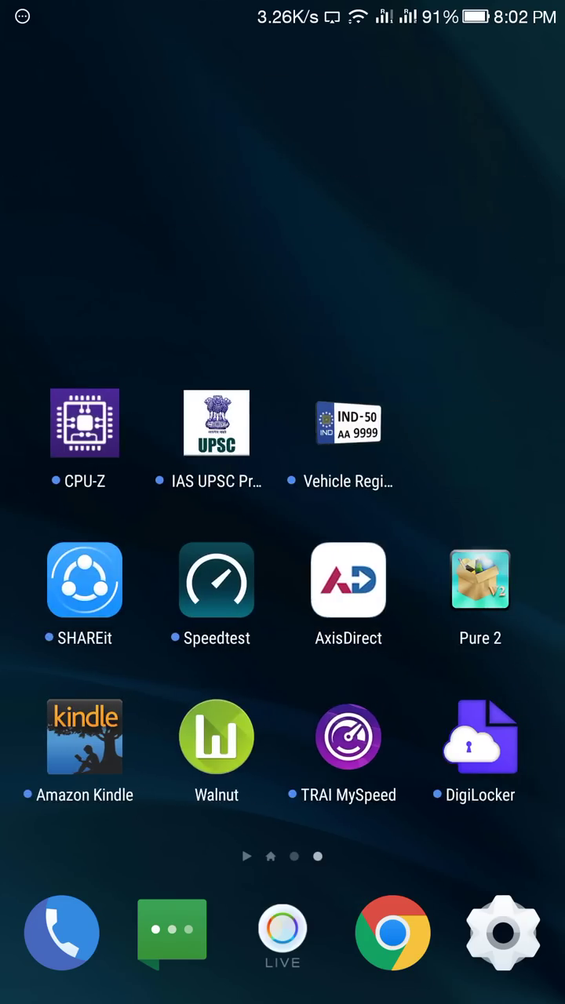
Return to the main home page and briefly check the notification shade
{"action": "left_click_drag", "start_coordinate": [117, 588], "coordinate": [471, 588]}
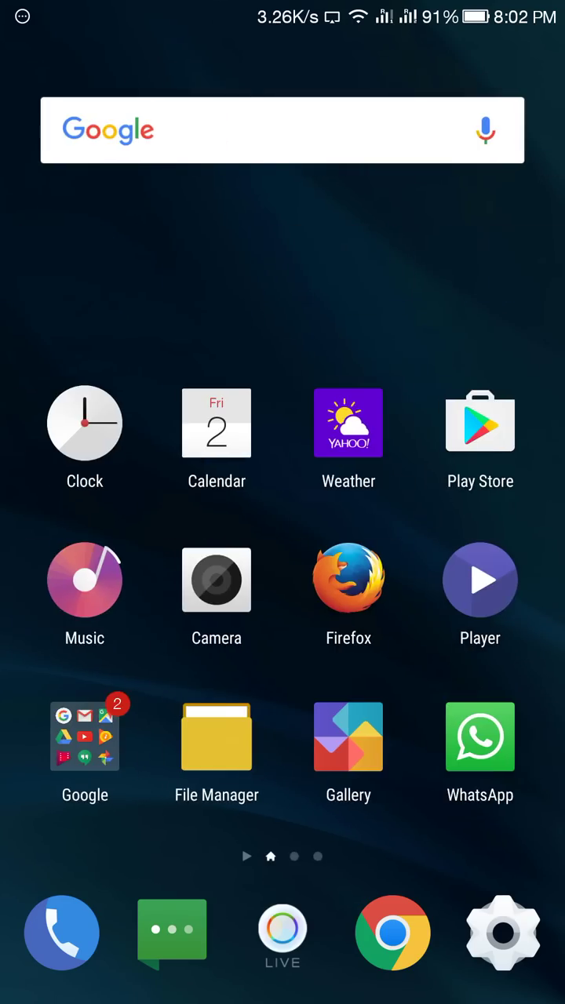
{"action": "mouse_move", "coordinate": [282, 4]}
{"action": "left_mouse_down"}
{"action": "mouse_move", "coordinate": [283, 587]}
{"action": "mouse_move", "coordinate": [282, 78]}
{"action": "left_mouse_up"}
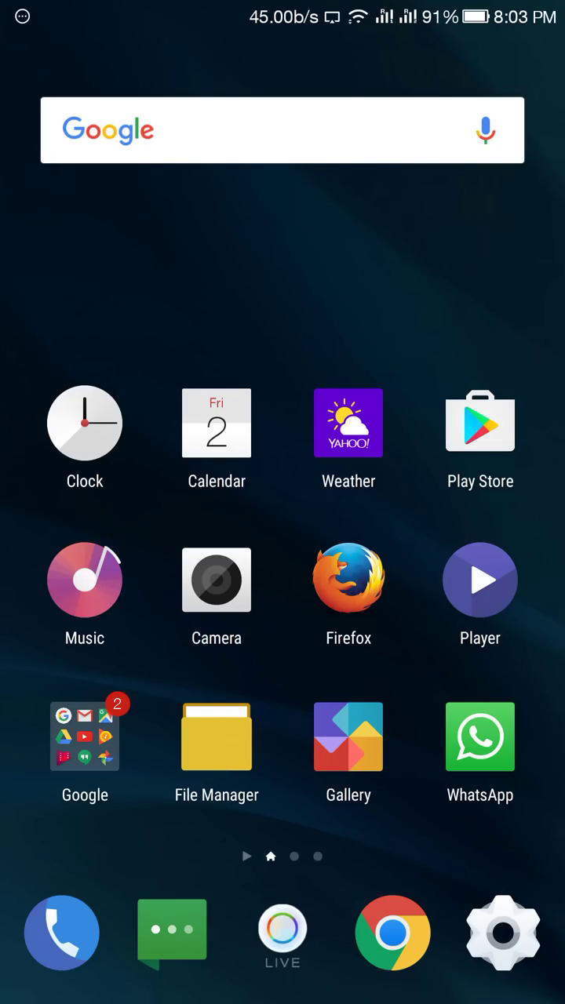
Search 'le forum' in Chrome and open forum.le.com from the first result
{"action": "left_click", "coordinate": [392, 933]}
{"action": "type", "text": "l"}
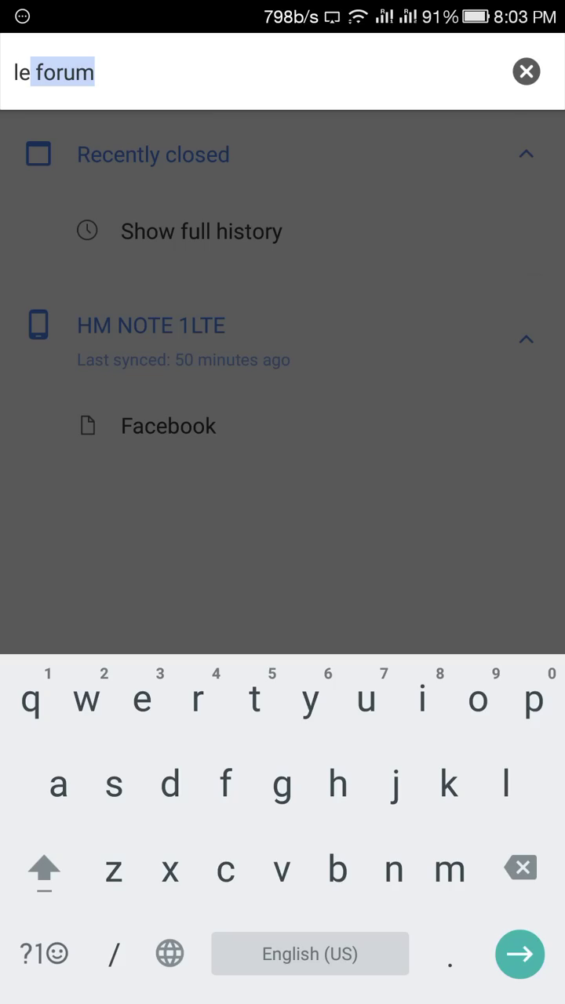
{"action": "key", "text": "Return"}
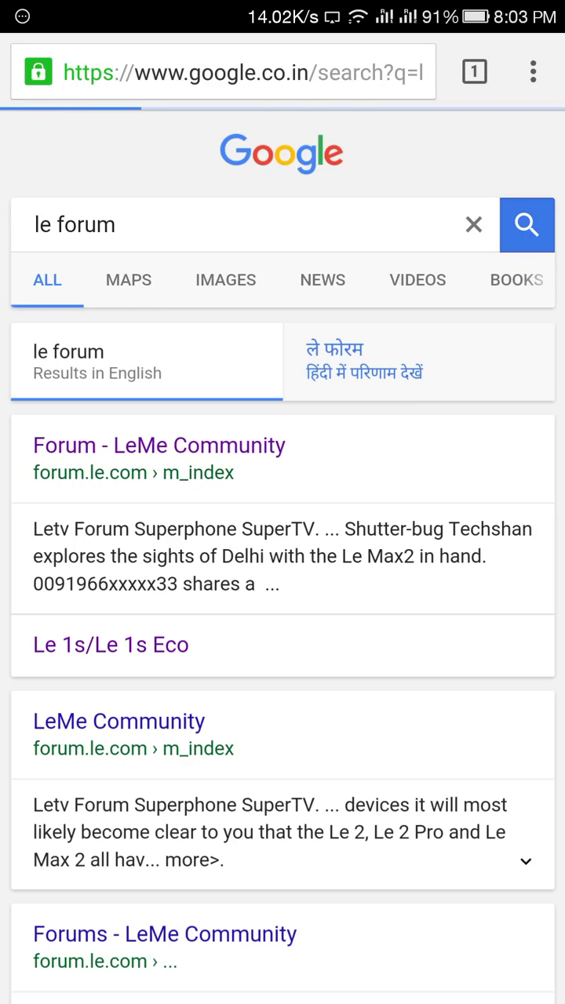
{"action": "left_click", "coordinate": [159, 446]}
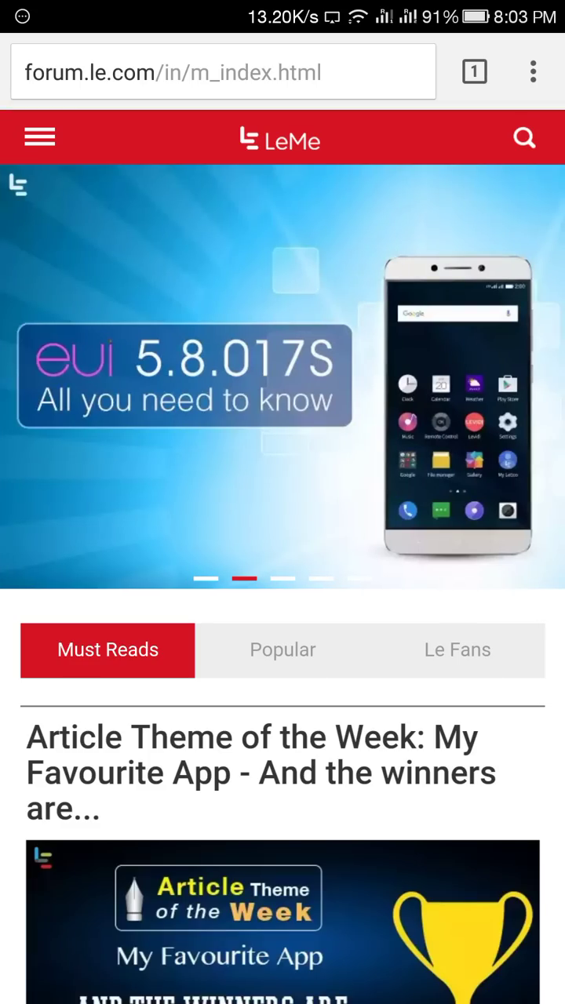
Switch Chrome to the desktop site and open the eUI 5.8.017S 'All you need to know' thread
{"action": "left_click", "coordinate": [533, 72]}
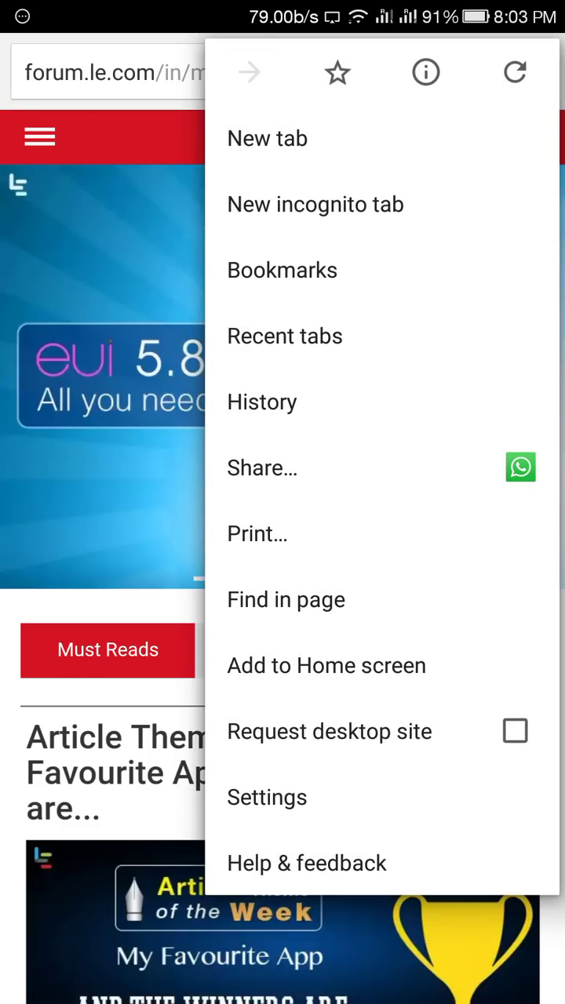
{"action": "left_click", "coordinate": [515, 73]}
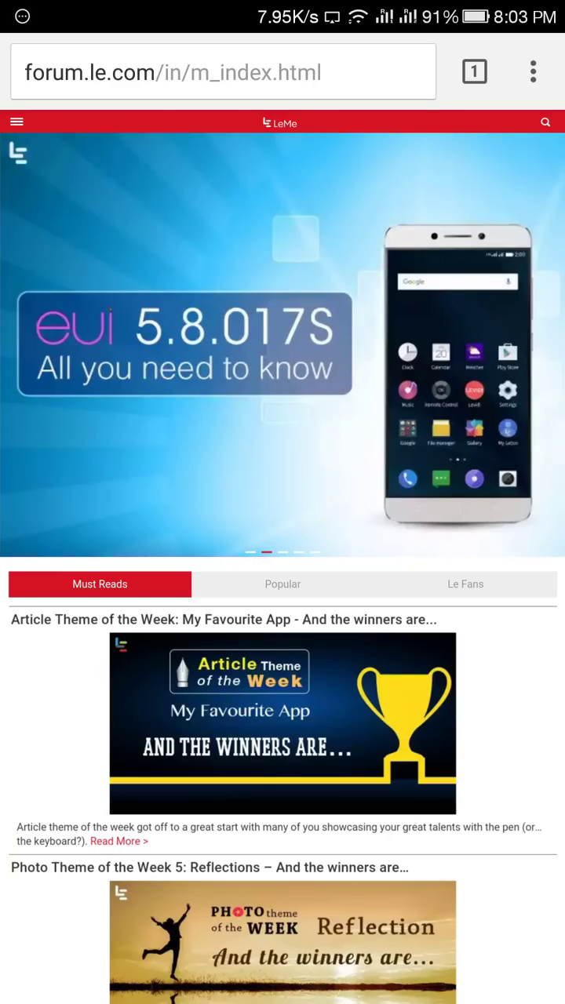
{"action": "left_click", "coordinate": [283, 345]}
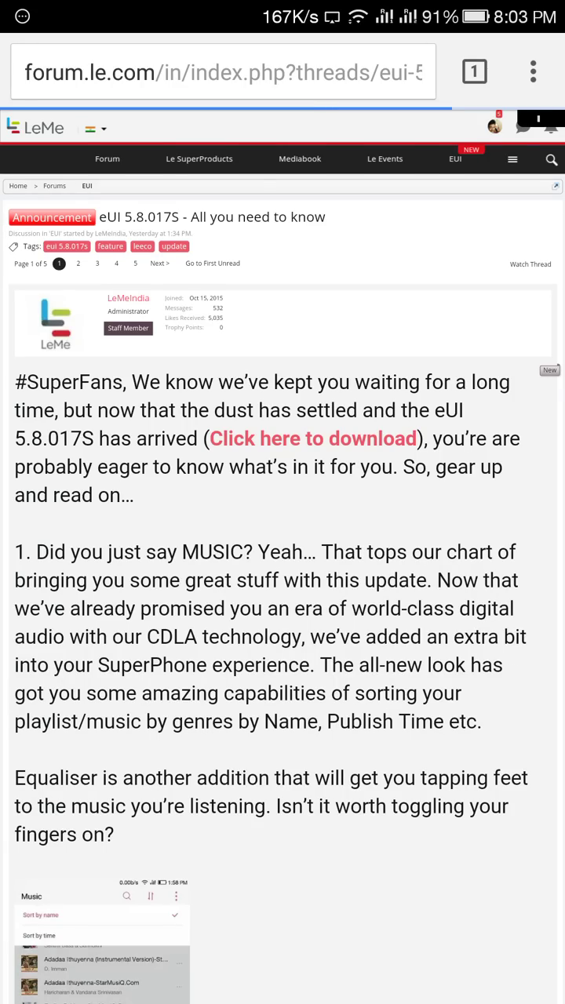
{"action": "scroll", "coordinate": [283, 549], "scroll_direction": "down", "scroll_amount": 2}
{"action": "scroll", "coordinate": [282, 549], "scroll_direction": "down", "scroll_amount": 10}
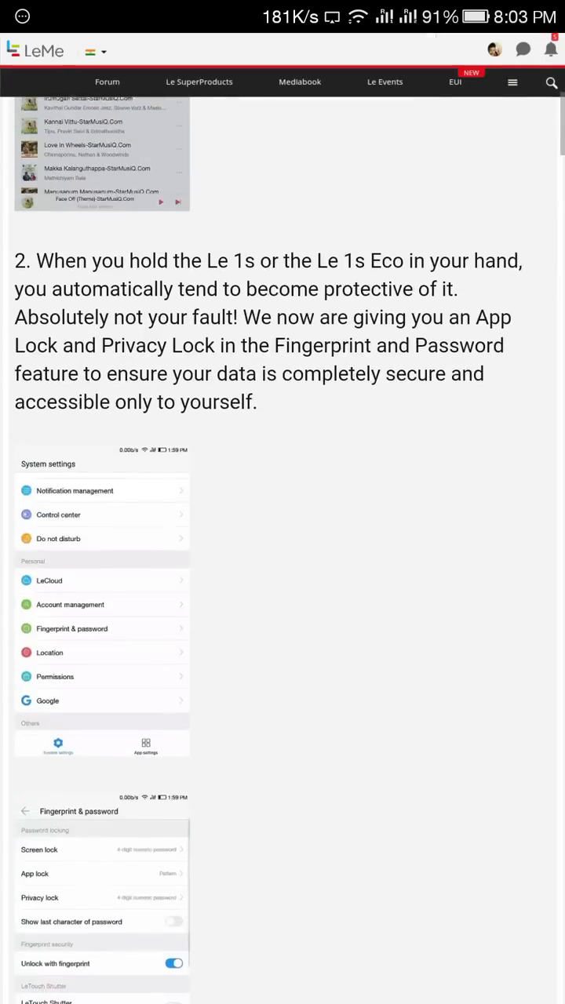
{"action": "scroll", "coordinate": [282, 549], "scroll_direction": "up", "scroll_amount": 10}
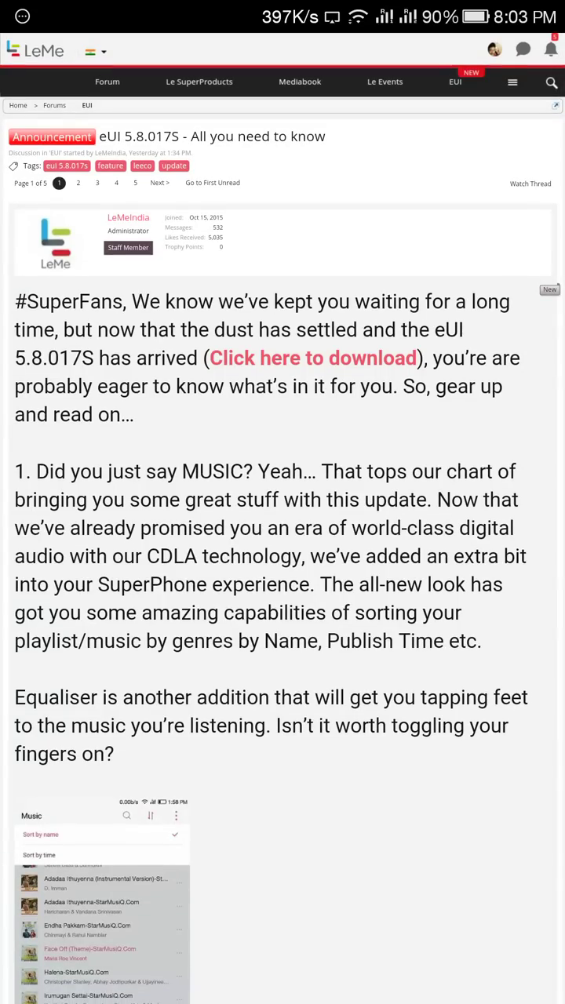
Open the eUI 5.8.017S download page and inspect its 1.3GB download row and change log
{"action": "left_click", "coordinate": [312, 358]}
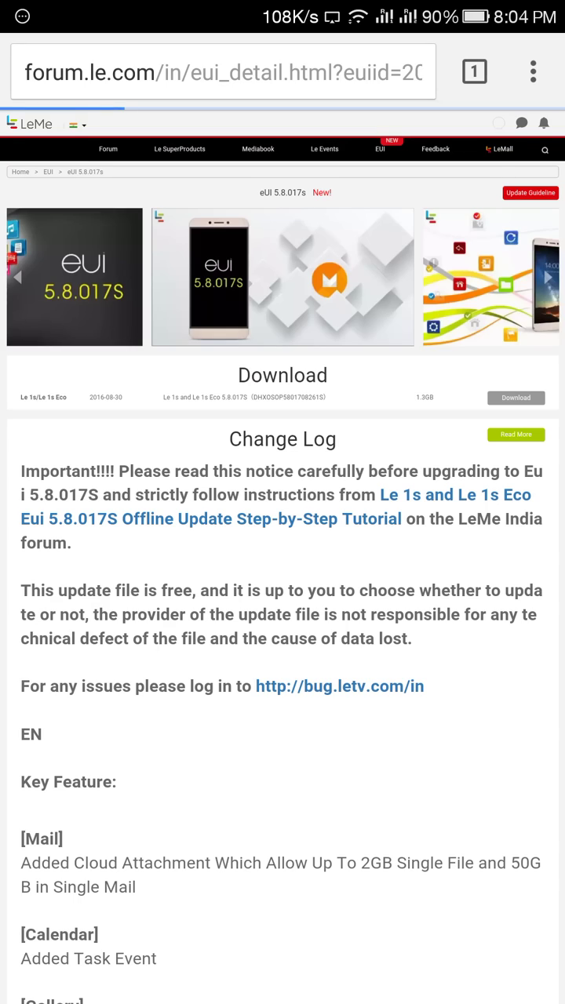
{"action": "scroll", "coordinate": [282, 549], "scroll_direction": "up", "scroll_amount": 3}
{"action": "scroll", "coordinate": [282, 502], "scroll_direction": "up", "scroll_amount": 2}
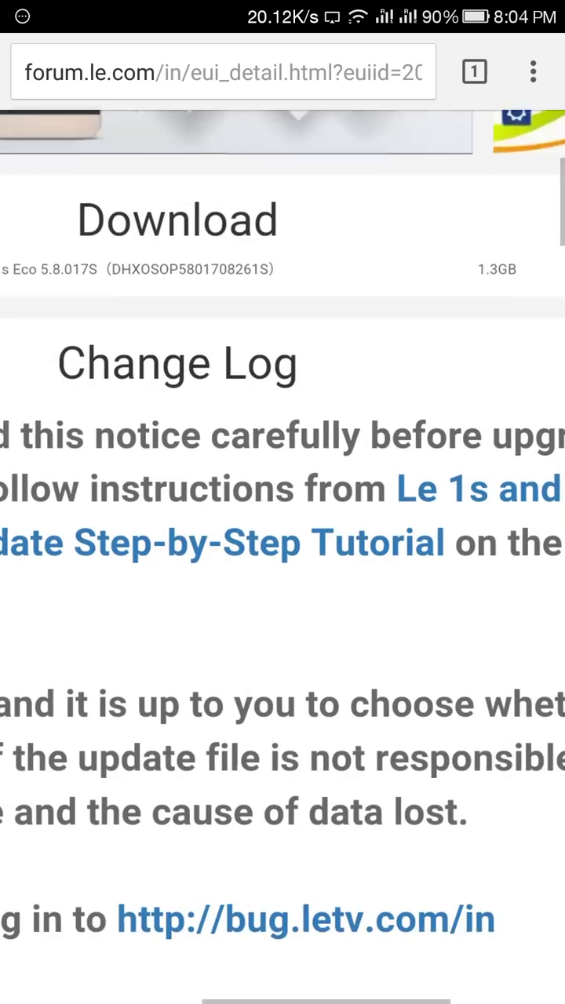
{"action": "scroll", "coordinate": [283, 502], "scroll_direction": "up", "scroll_amount": 2}
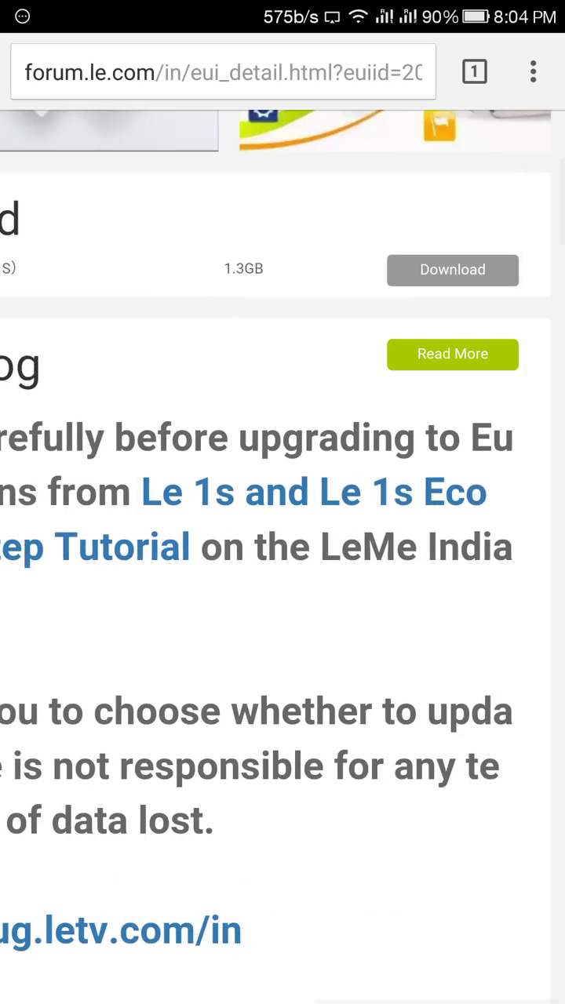
{"action": "scroll", "coordinate": [282, 502], "scroll_direction": "up", "scroll_amount": 2}
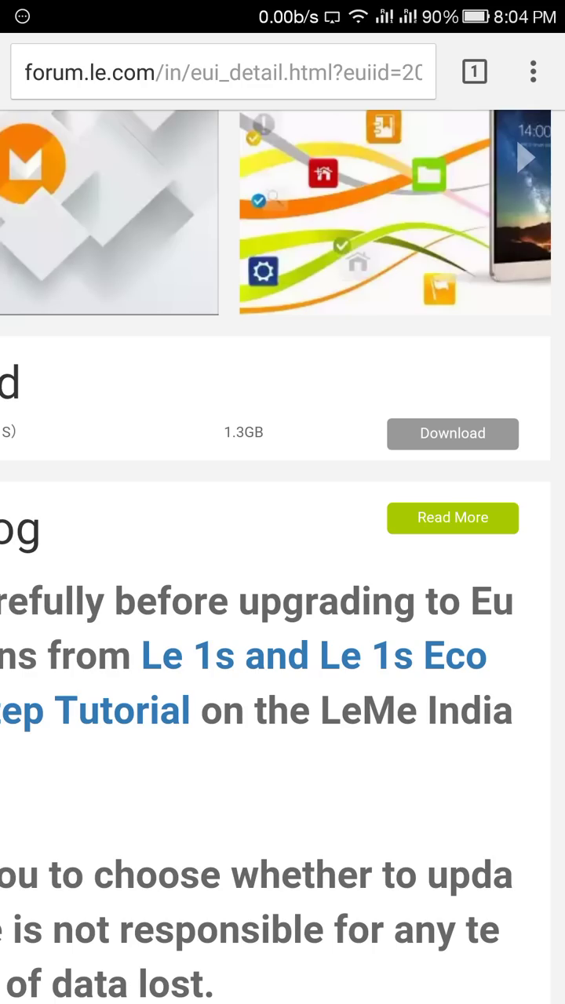
{"action": "scroll", "coordinate": [283, 502], "scroll_direction": "left", "scroll_amount": 4}
{"action": "scroll", "coordinate": [283, 502], "scroll_direction": "up", "scroll_amount": 3}
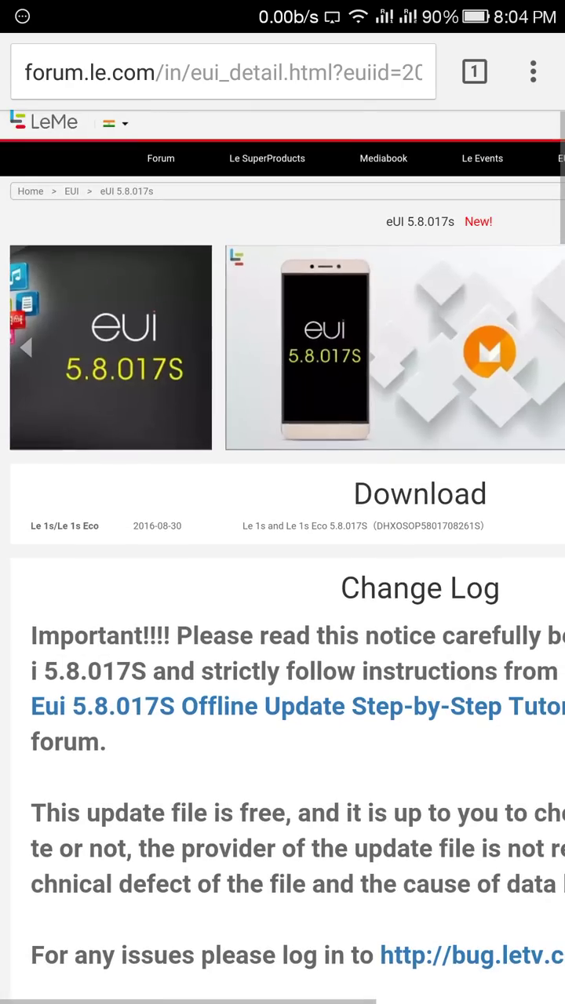
{"action": "scroll", "coordinate": [283, 502], "scroll_direction": "right", "scroll_amount": 4}
{"action": "scroll", "coordinate": [470, 628], "scroll_direction": "up", "scroll_amount": 3}
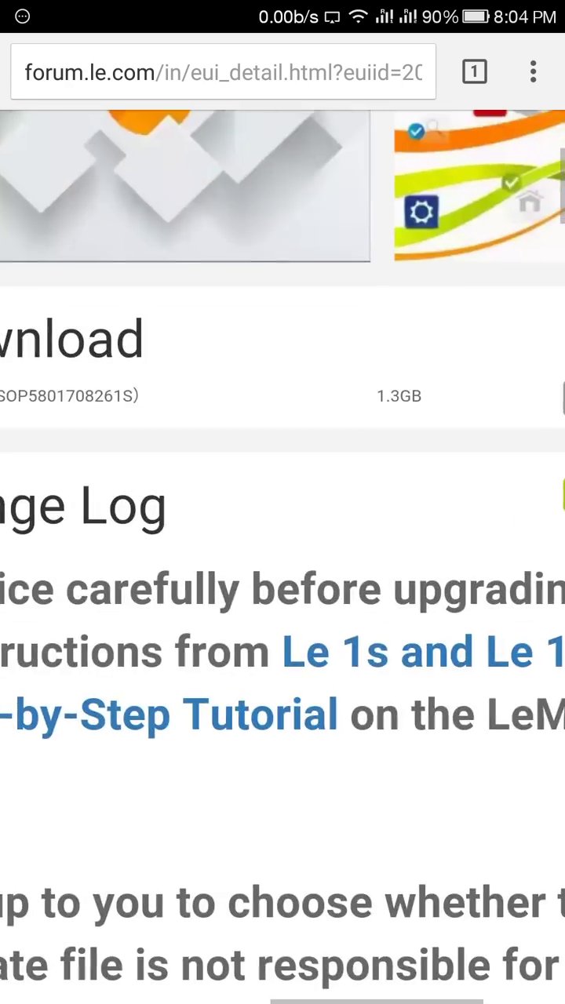
{"action": "scroll", "coordinate": [283, 502], "scroll_direction": "down", "scroll_amount": 3}
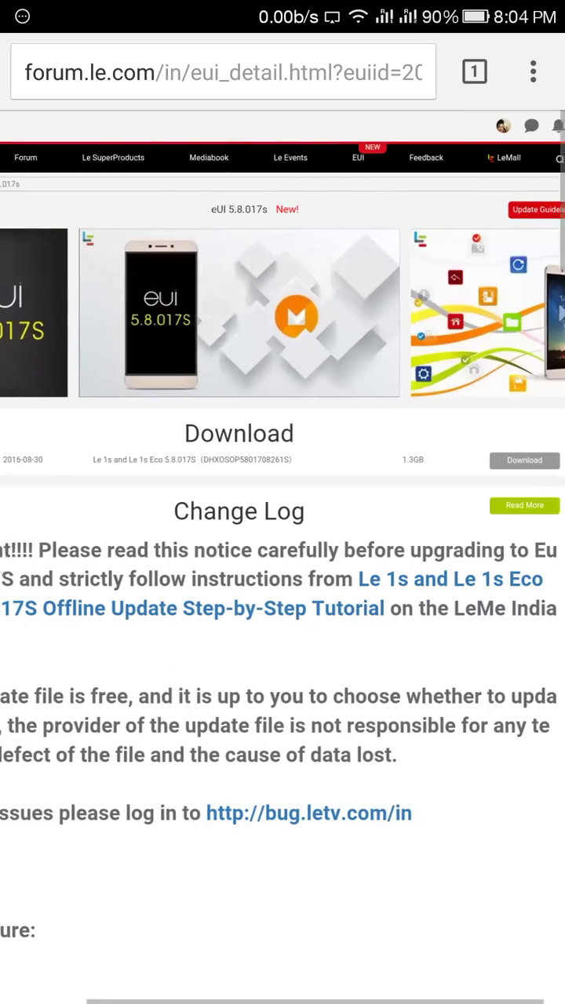
{"action": "scroll", "coordinate": [282, 549], "scroll_direction": "right", "scroll_amount": 1}
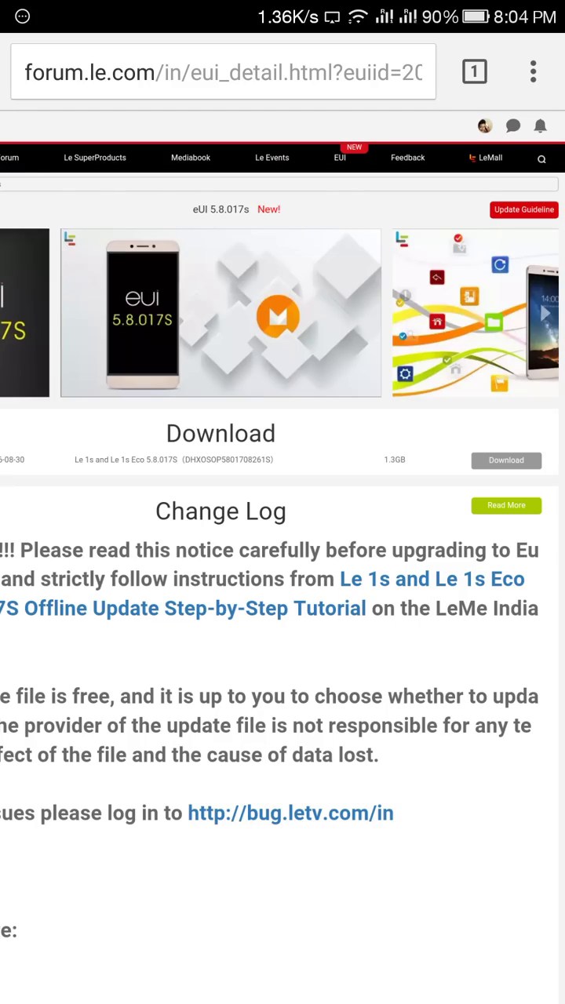
{"action": "scroll", "coordinate": [282, 549], "scroll_direction": "left", "scroll_amount": 3}
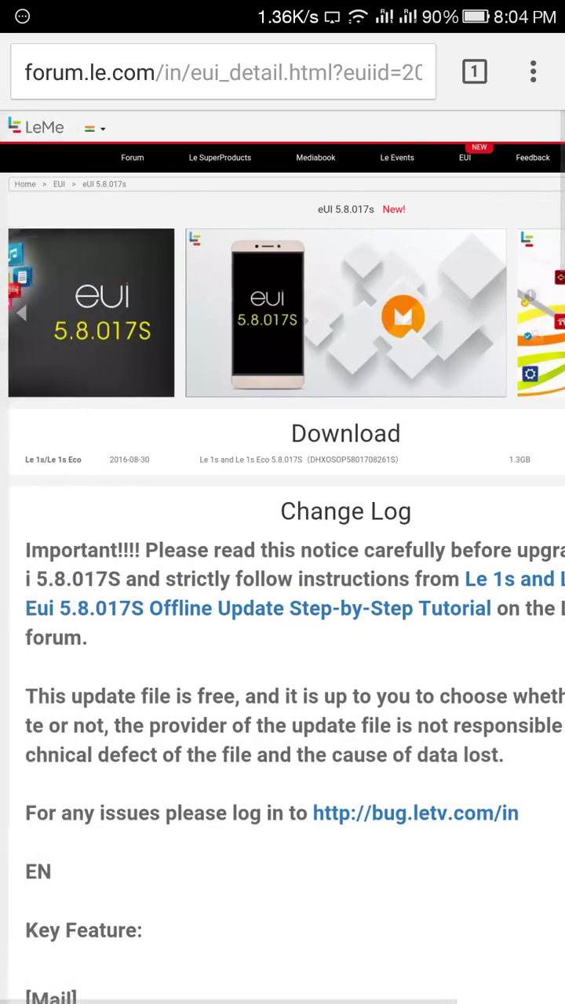
In File Manager's Phone storage > Download, select the 1.34 GB FULL_X500 5.8.017S zip
{"action": "key", "text": "Home"}
{"action": "left_click", "coordinate": [216, 737]}
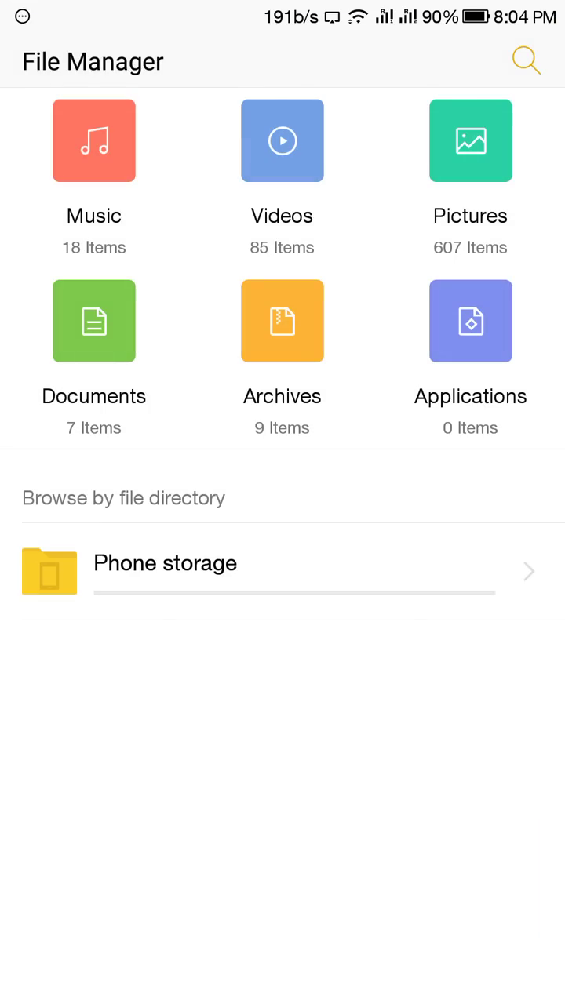
{"action": "left_click", "coordinate": [282, 571]}
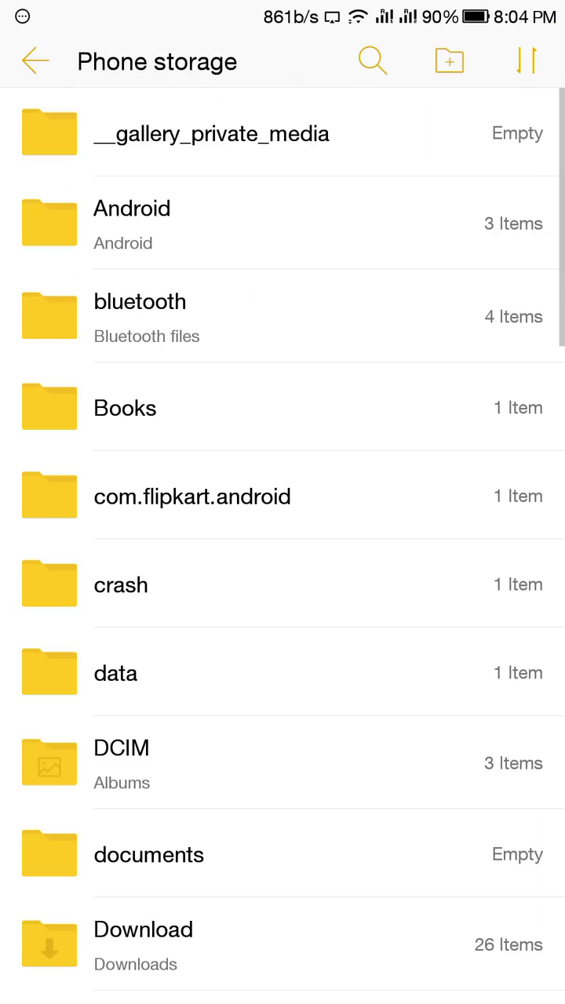
{"action": "scroll", "coordinate": [283, 549], "scroll_direction": "down", "scroll_amount": 3}
{"action": "left_click", "coordinate": [282, 728]}
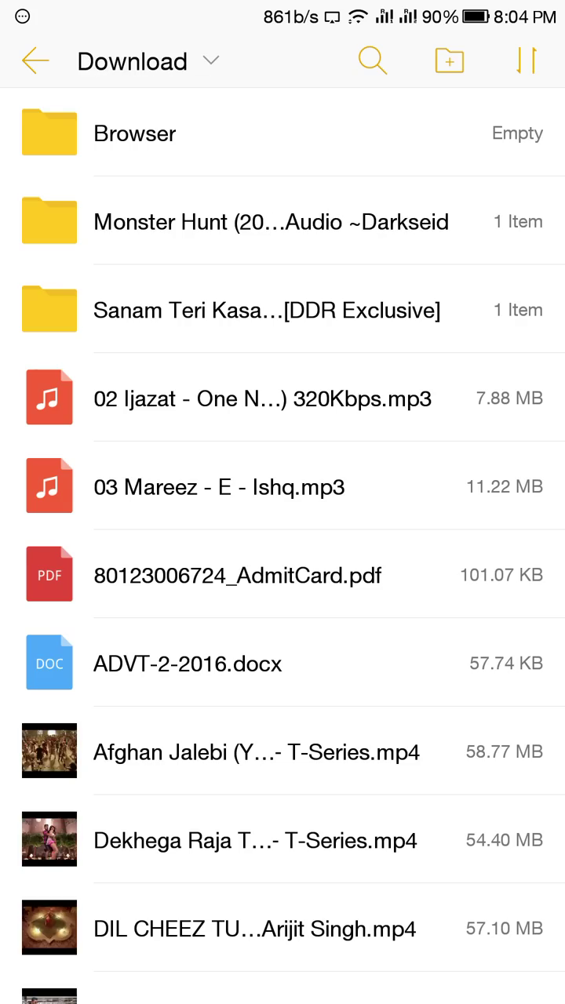
{"action": "scroll", "coordinate": [282, 549], "scroll_direction": "down", "scroll_amount": 10}
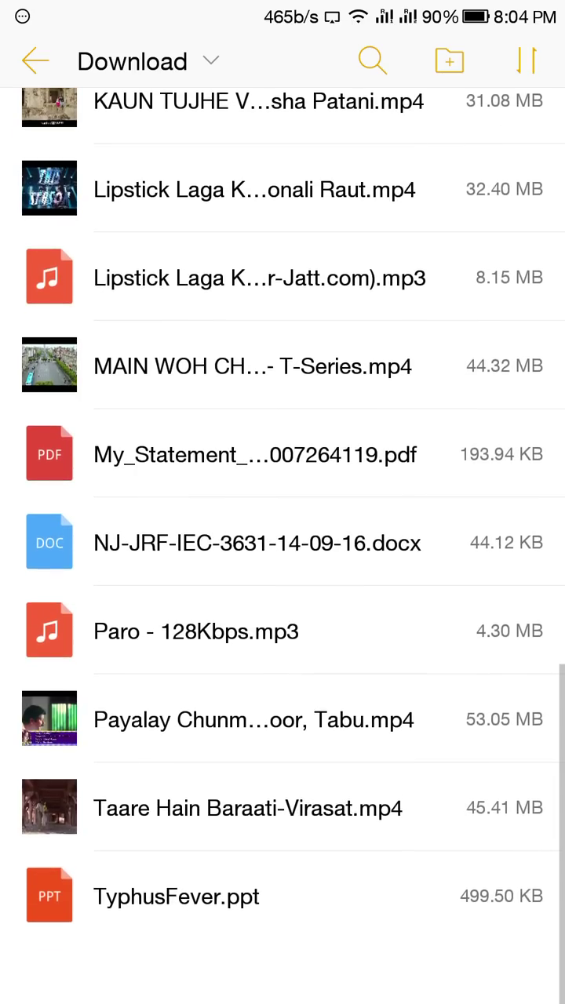
{"action": "scroll", "coordinate": [282, 549], "scroll_direction": "up", "scroll_amount": 2}
{"action": "scroll", "coordinate": [282, 549], "scroll_direction": "up", "scroll_amount": 5}
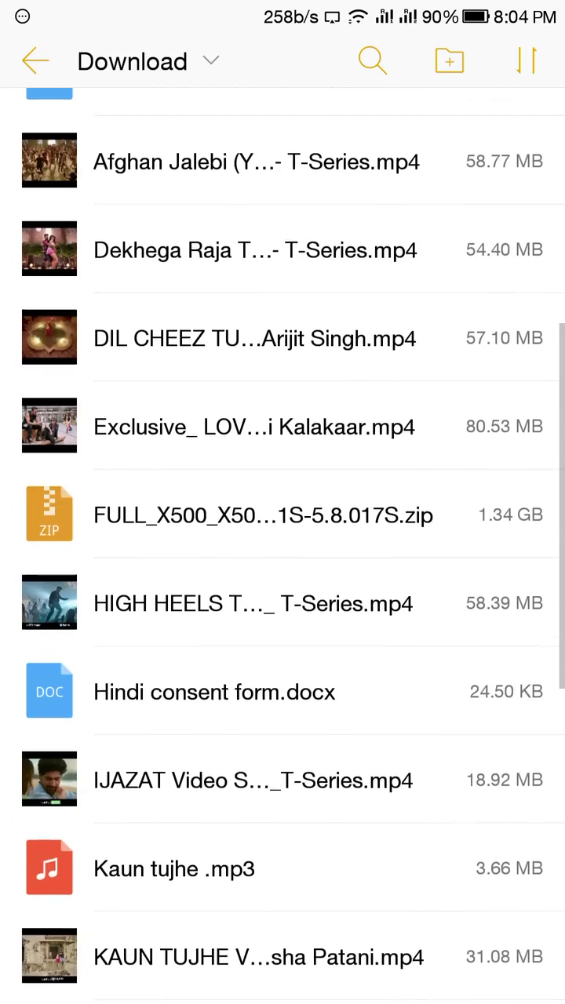
{"action": "left_click", "coordinate": [263, 515]}
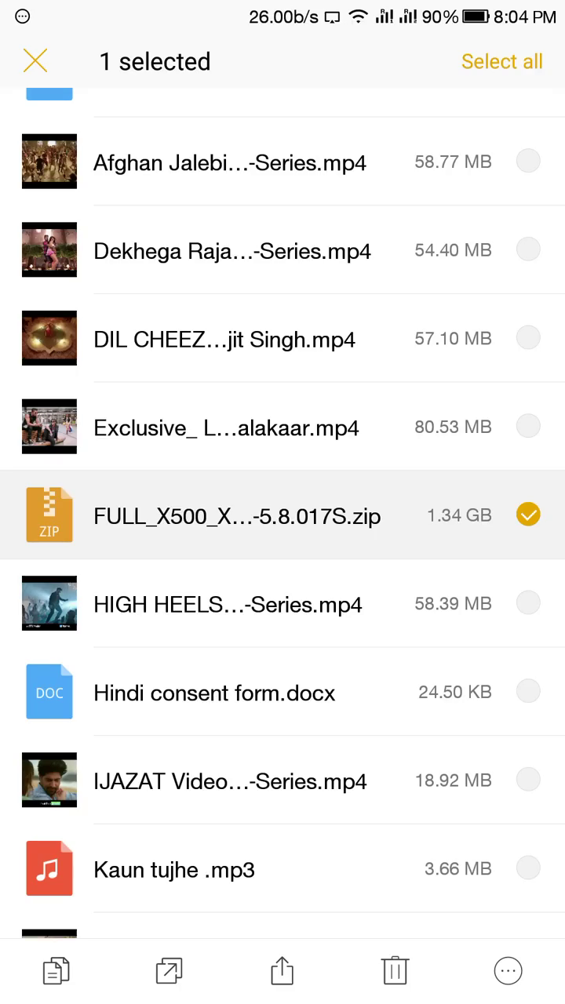
Rename the FULL_X500 ROM zip to update.zip and exit selection mode
{"action": "left_click", "coordinate": [507, 972]}
{"action": "left_click", "coordinate": [59, 827]}
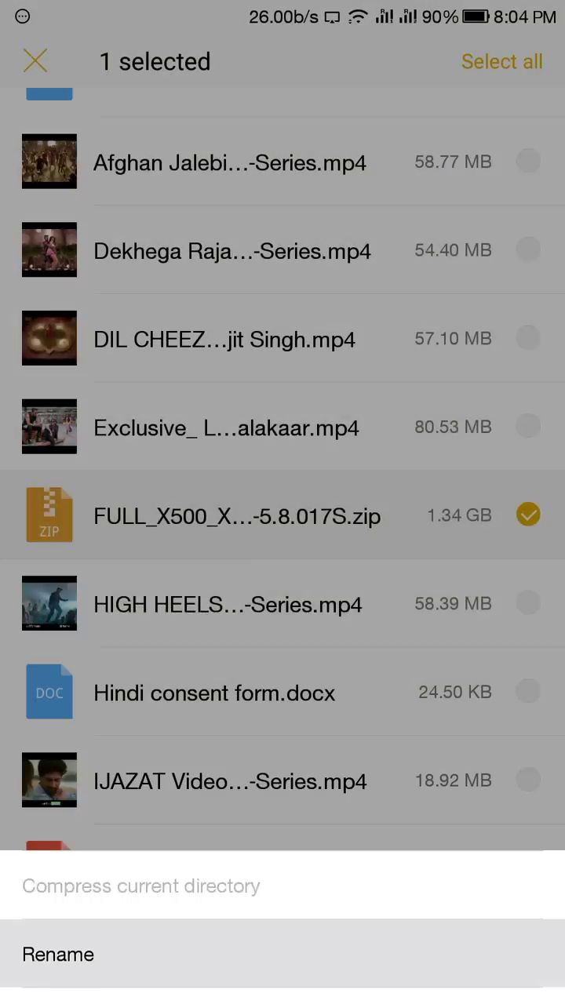
{"action": "type", "text": "u"}
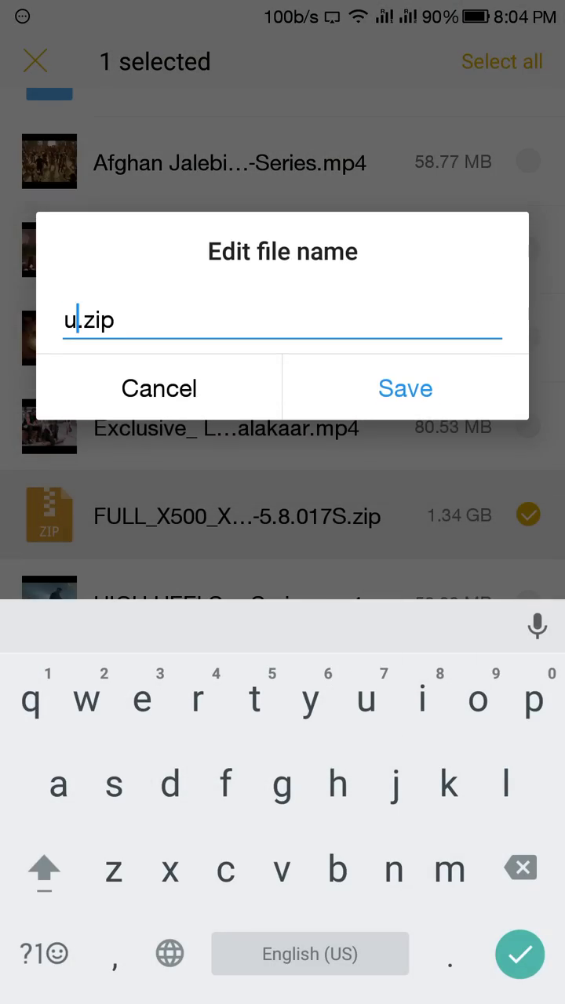
{"action": "type", "text": "pdate"}
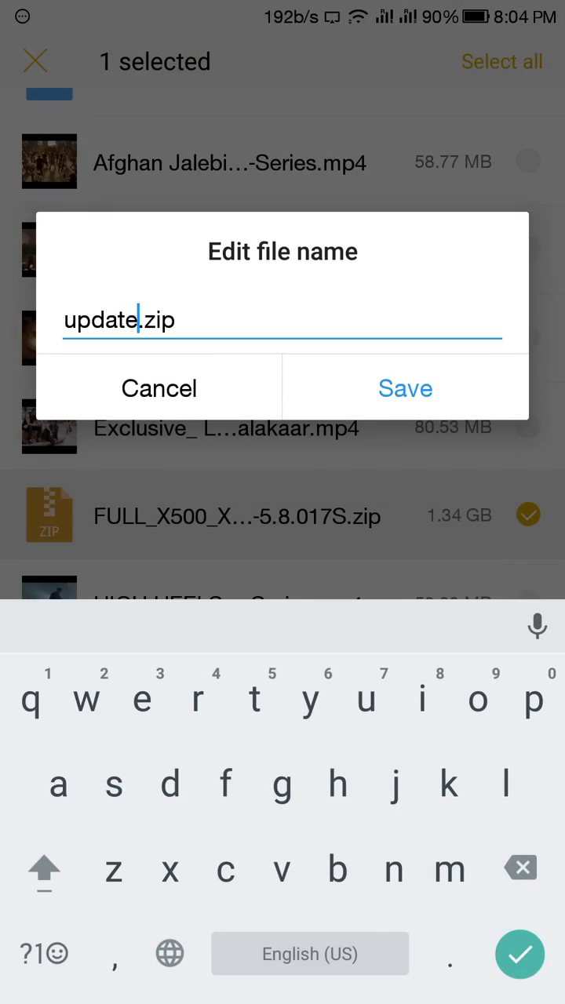
{"action": "left_click", "coordinate": [405, 389]}
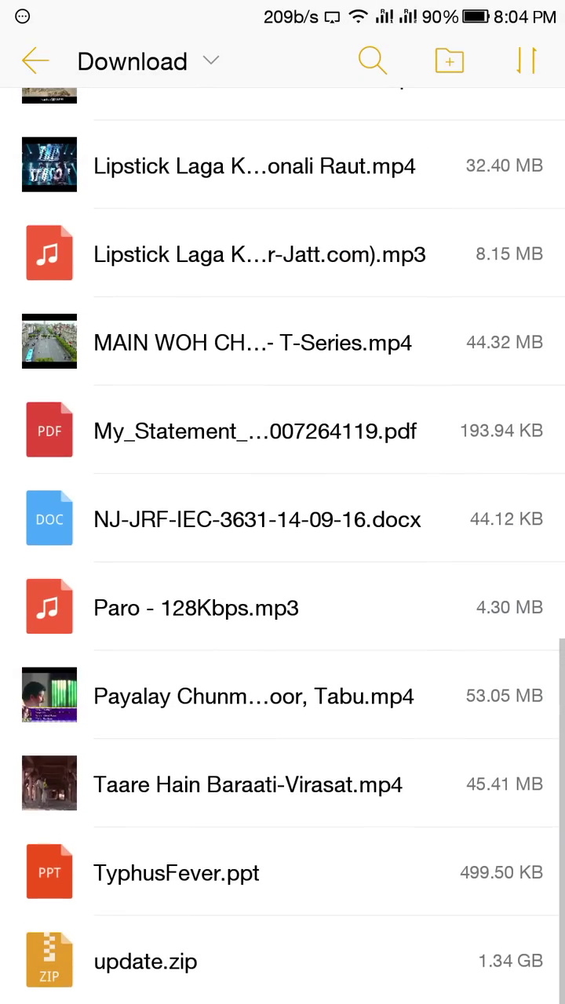
{"action": "left_click", "coordinate": [145, 961]}
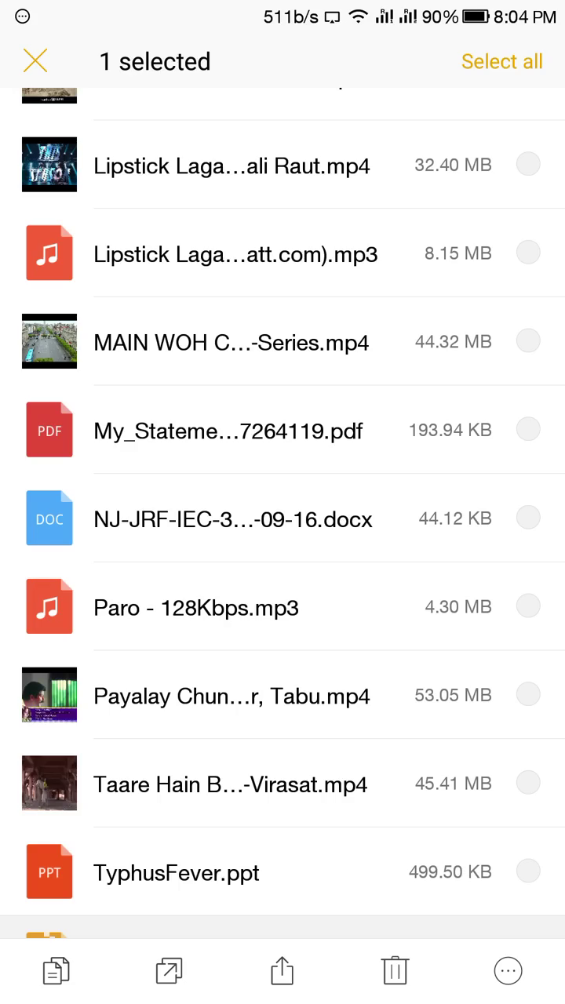
{"action": "key", "text": "Escape"}
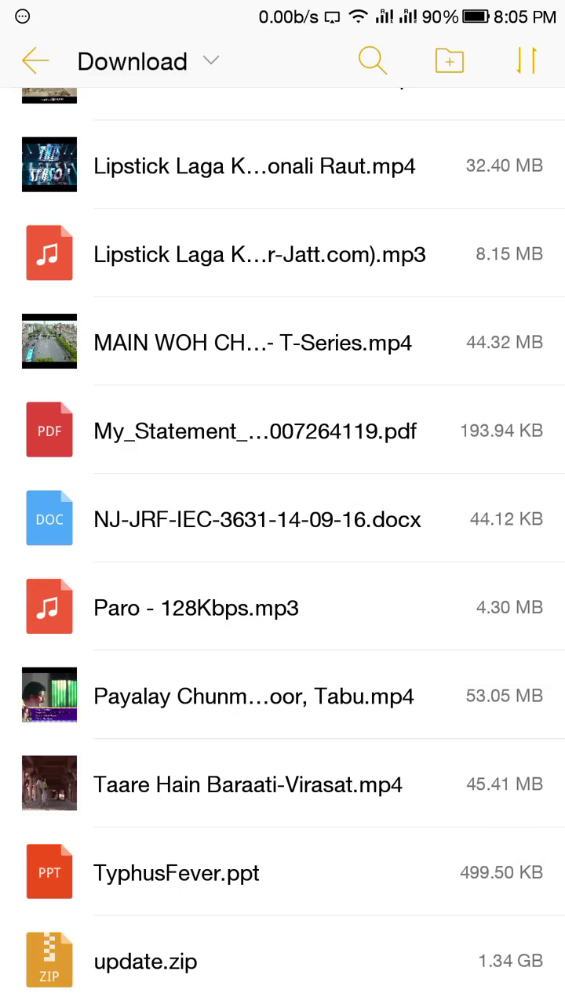
{"action": "key", "text": "Escape"}
Scroll the phone storage root to confirm update.zip is there, then go home
{"action": "scroll", "coordinate": [282, 549], "scroll_direction": "down", "scroll_amount": 10}
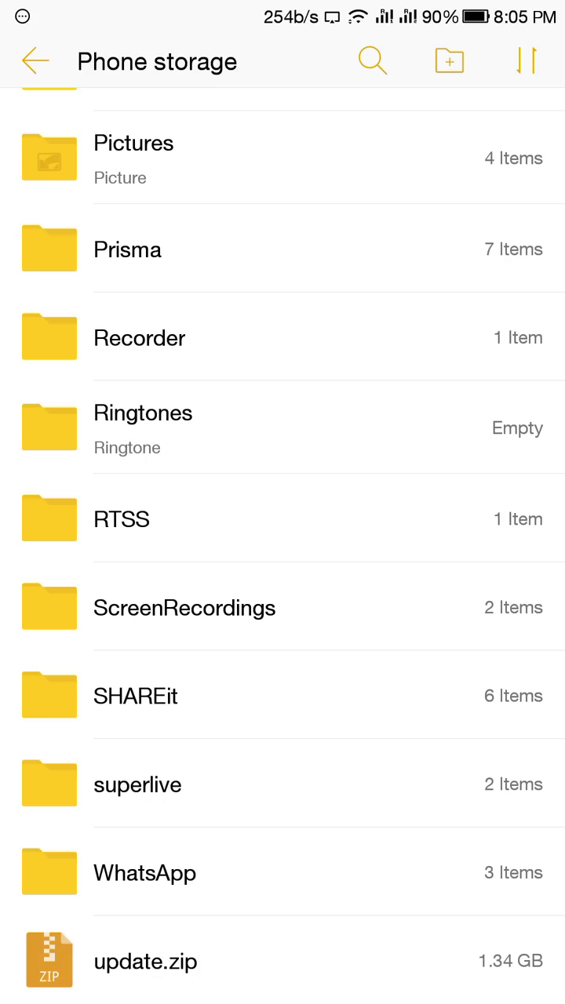
{"action": "key", "text": "Home"}
Swipe to the next home page and launch System Update from the System Tools folder
{"action": "left_click_drag", "start_coordinate": [470, 502], "coordinate": [94, 503]}
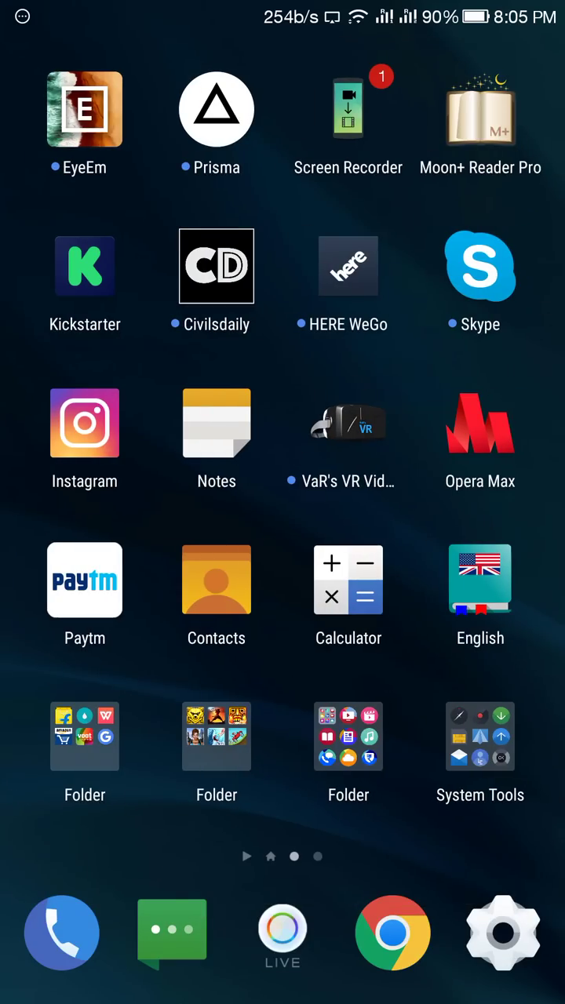
{"action": "left_click", "coordinate": [479, 736]}
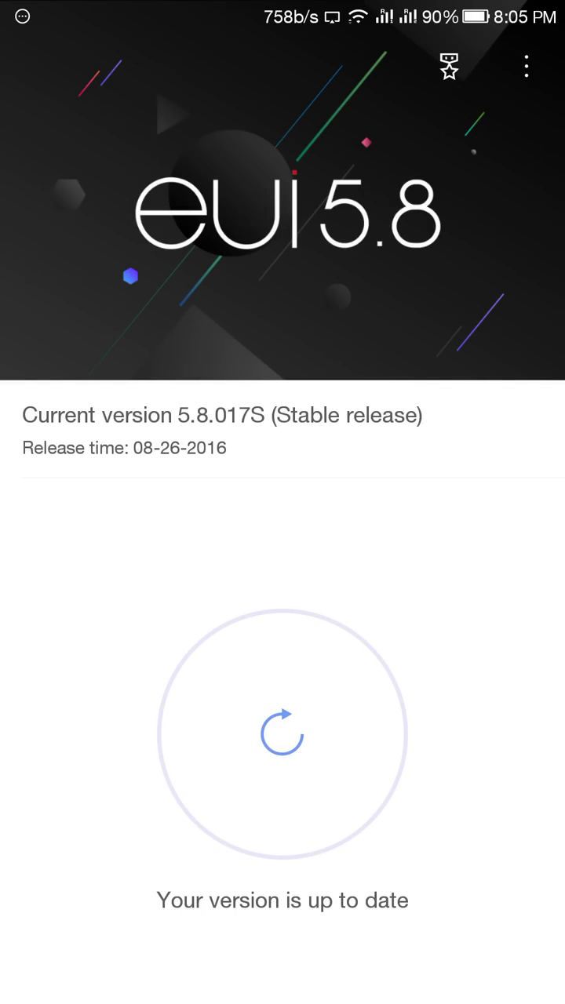
Choose Local update from System Update's menu and confirm installing the found package
{"action": "left_click", "coordinate": [526, 65]}
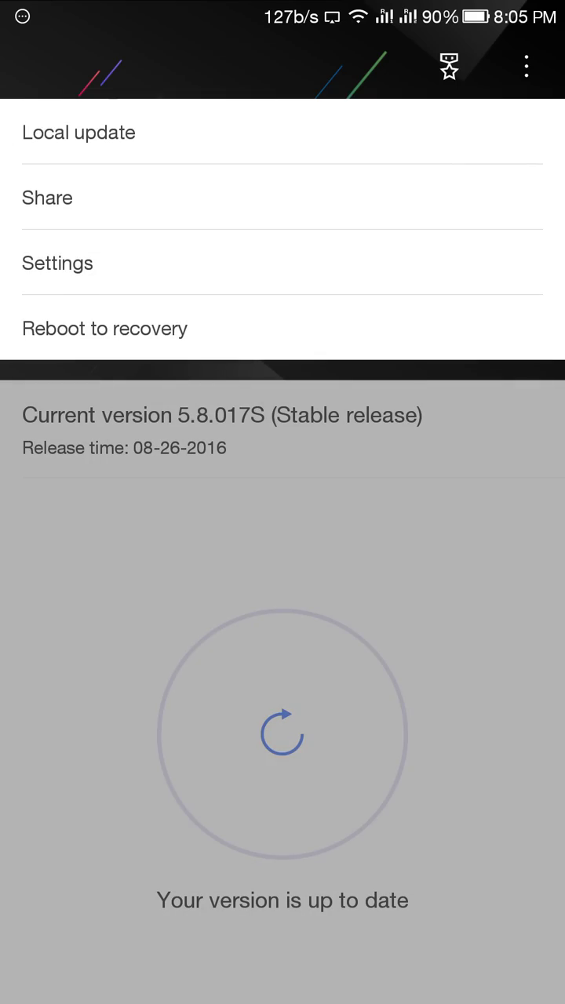
{"action": "key", "text": "Escape"}
{"action": "left_click", "coordinate": [527, 66]}
{"action": "left_click", "coordinate": [78, 133]}
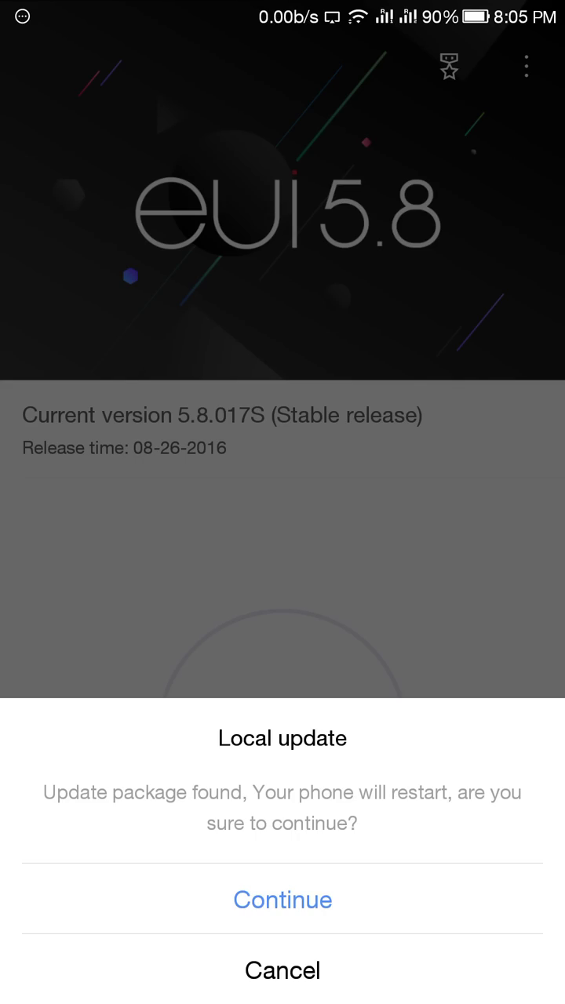
{"action": "left_click", "coordinate": [282, 971]}
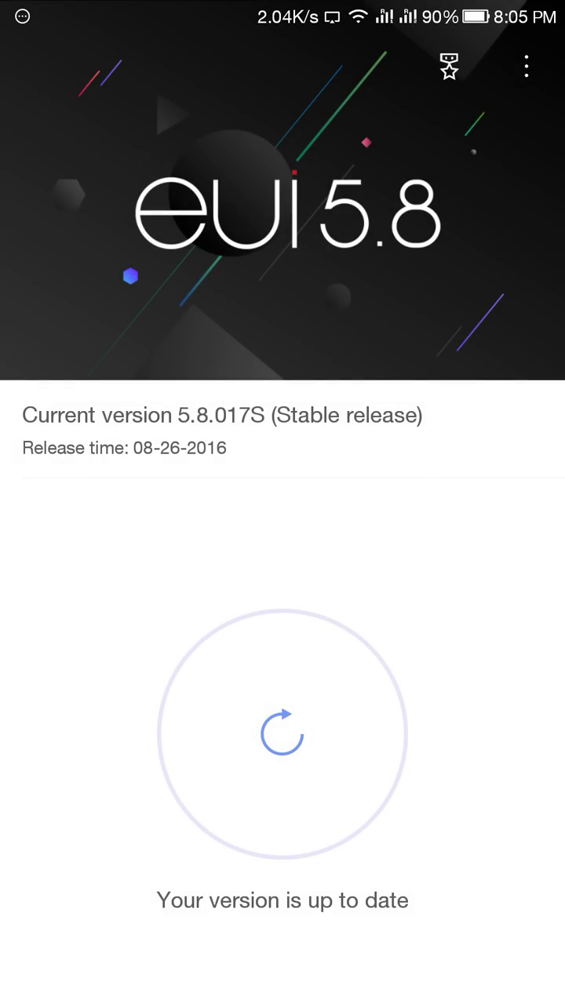
{"action": "left_click_drag", "start_coordinate": [282, 4], "coordinate": [282, 369]}
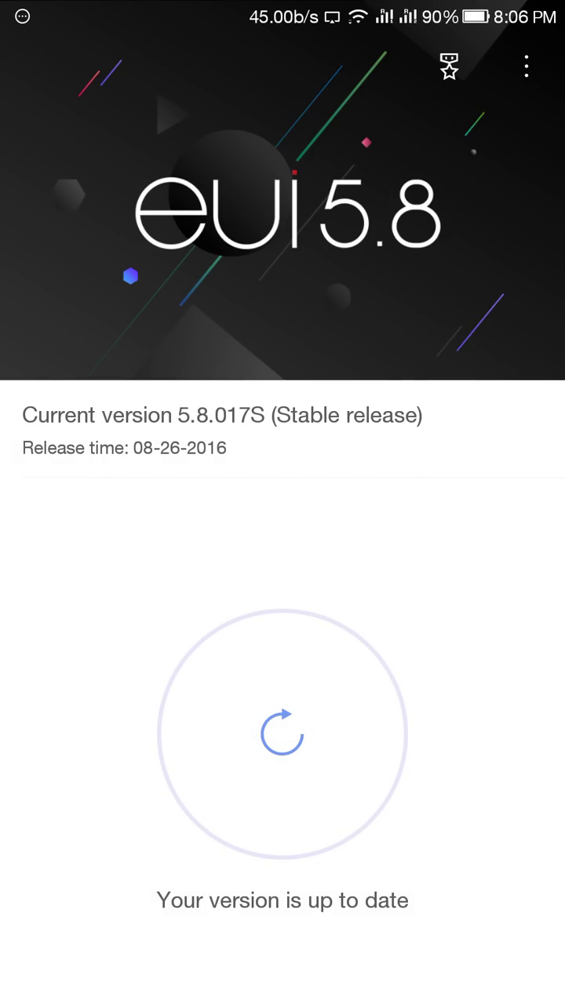